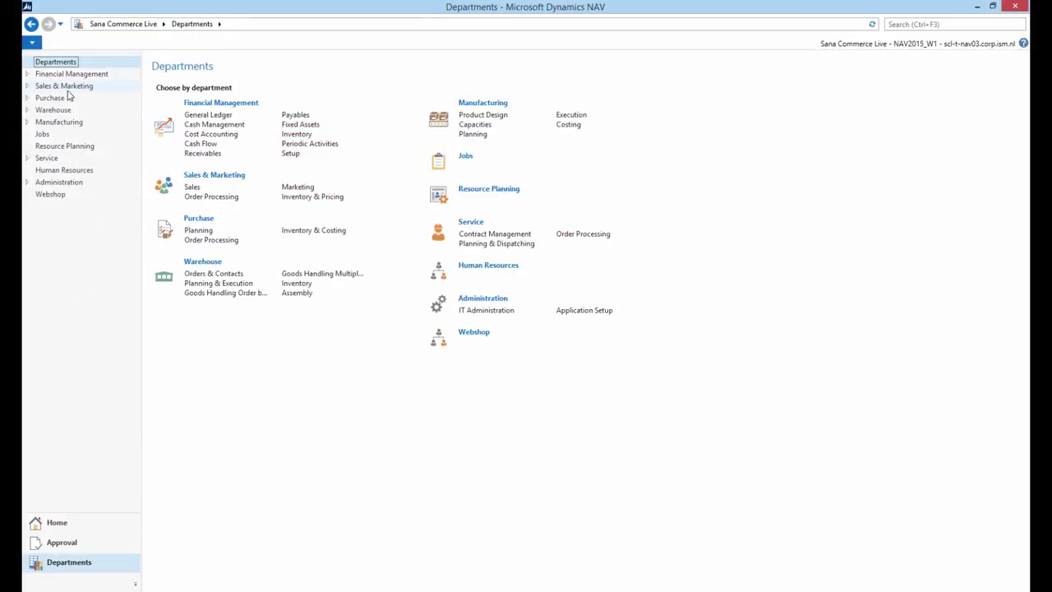
Open the Items list from Sales & Marketing > Inventory & Pricing.
left_click(64, 86)
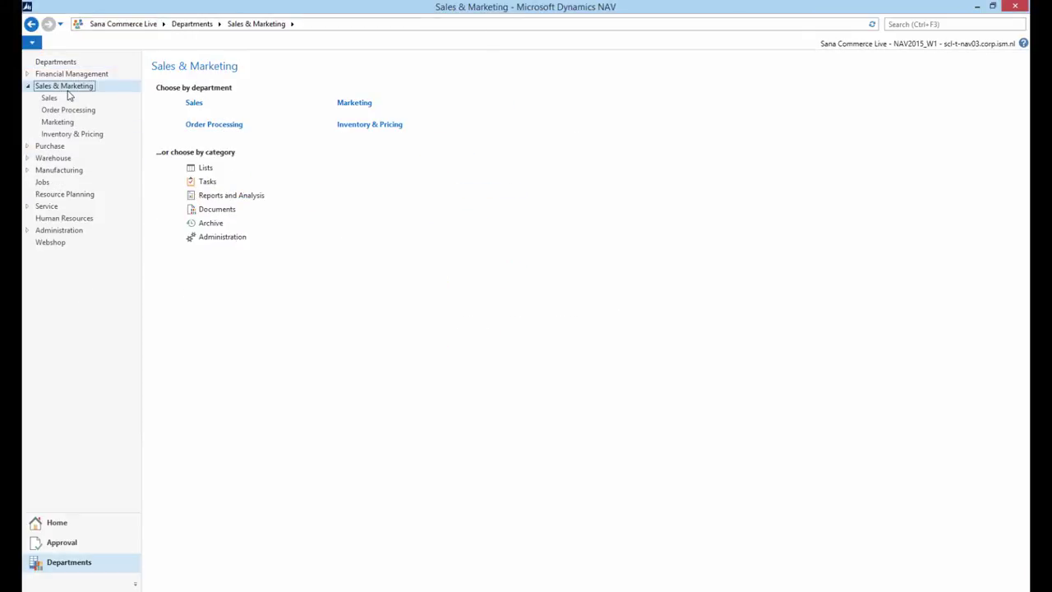
left_click(73, 135)
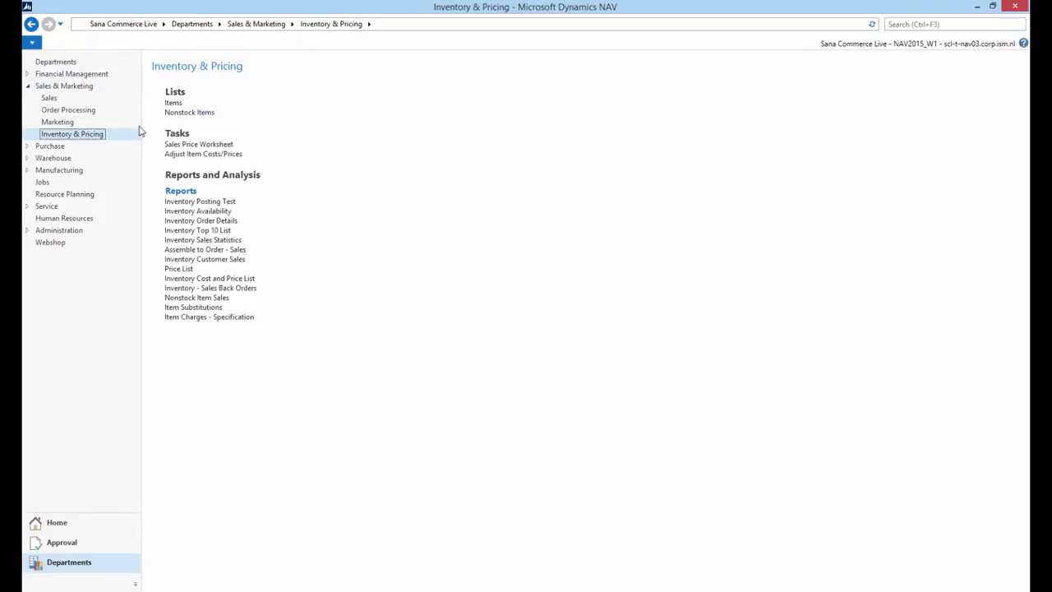
left_click(175, 104)
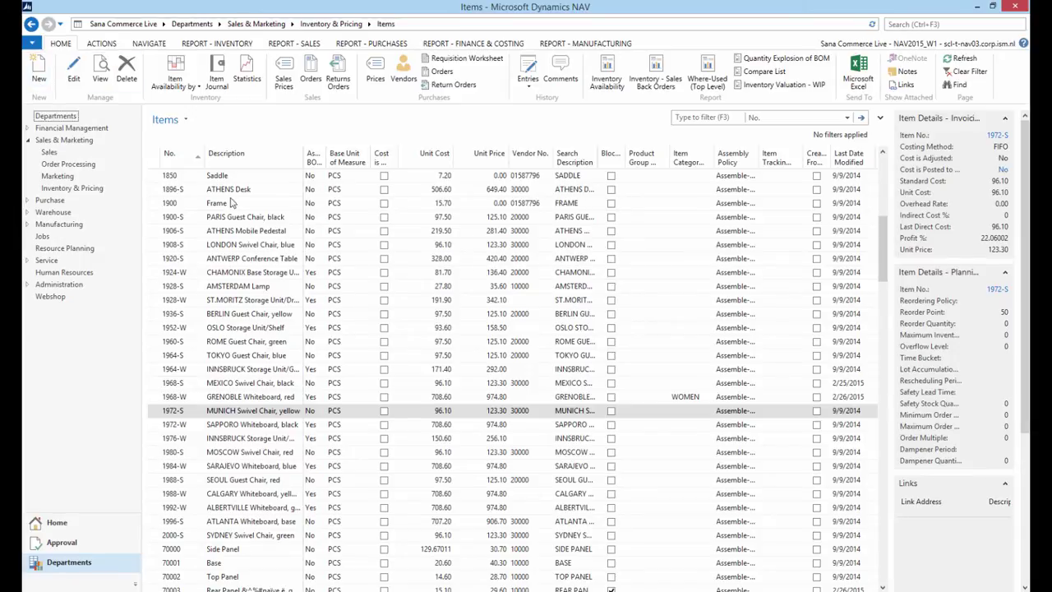
Open the Item Card for 1972-S MUNICH Swivel Chair, yellow and review its details.
double_click(239, 414)
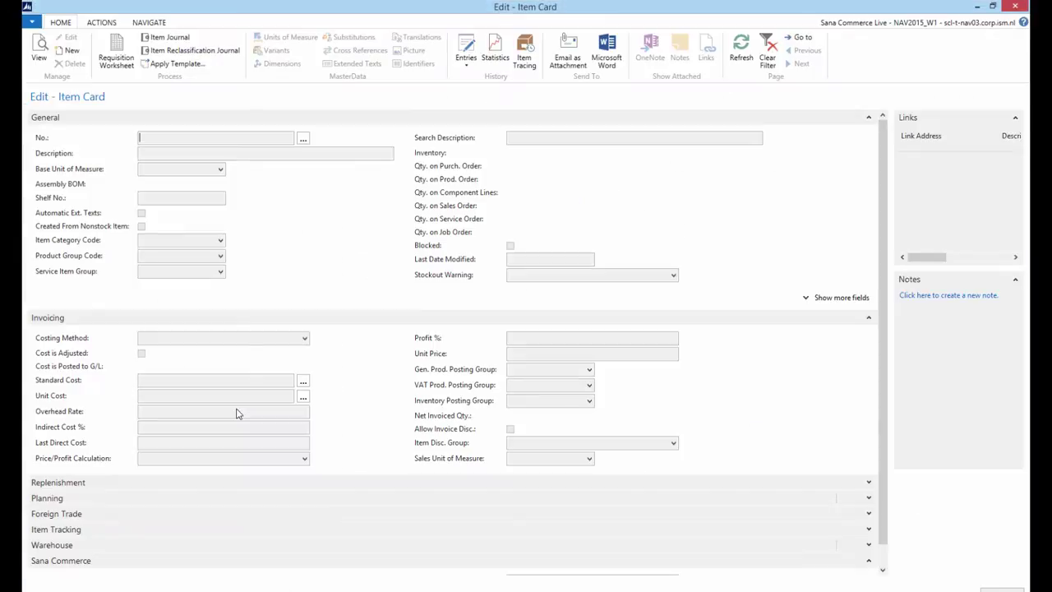
scroll(272, 382, "down", 1)
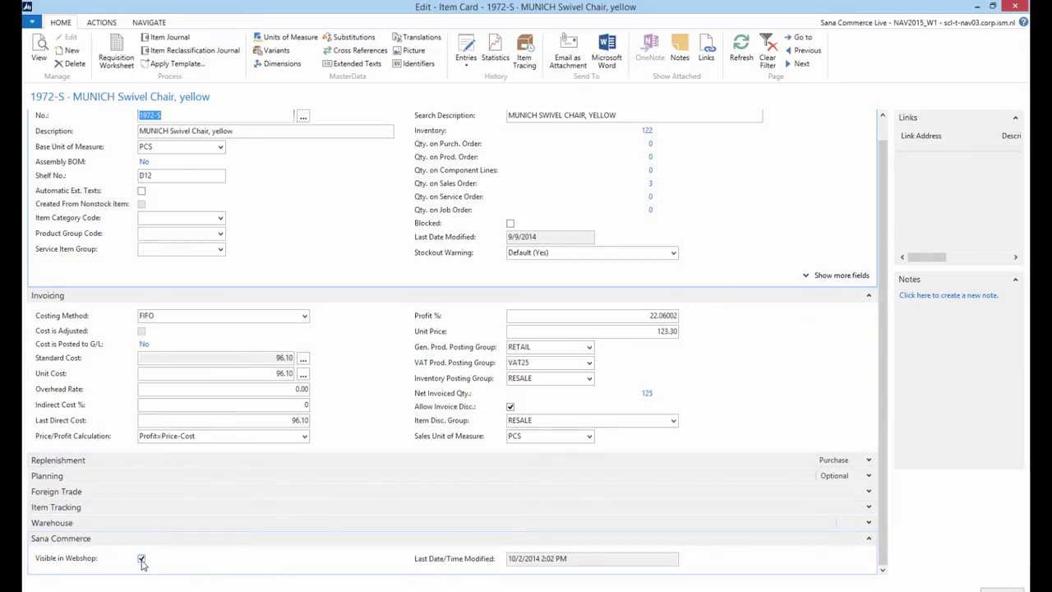
scroll(152, 530, "up", 1)
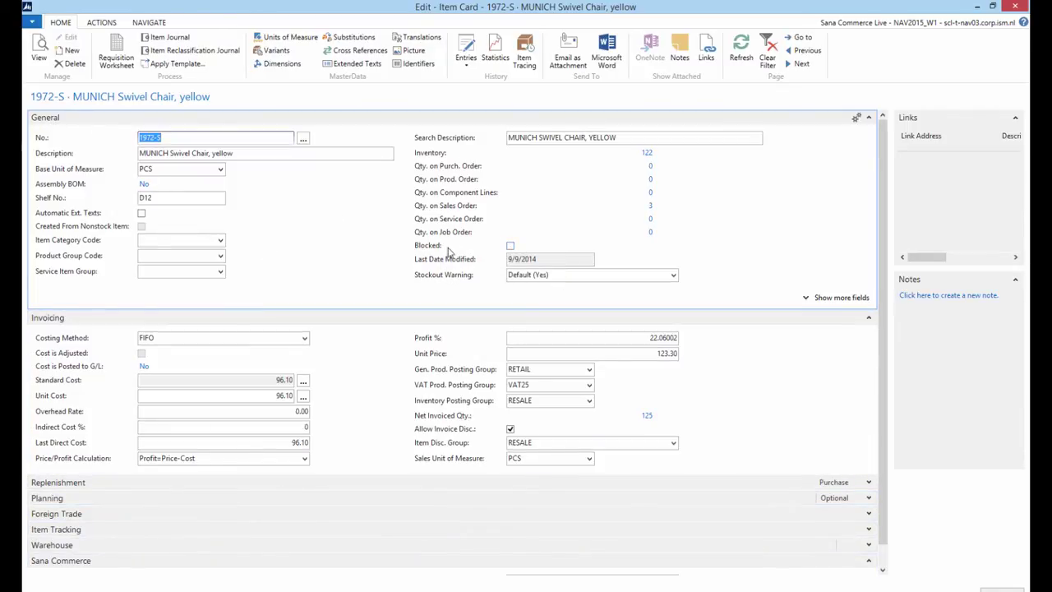
left_click(510, 246)
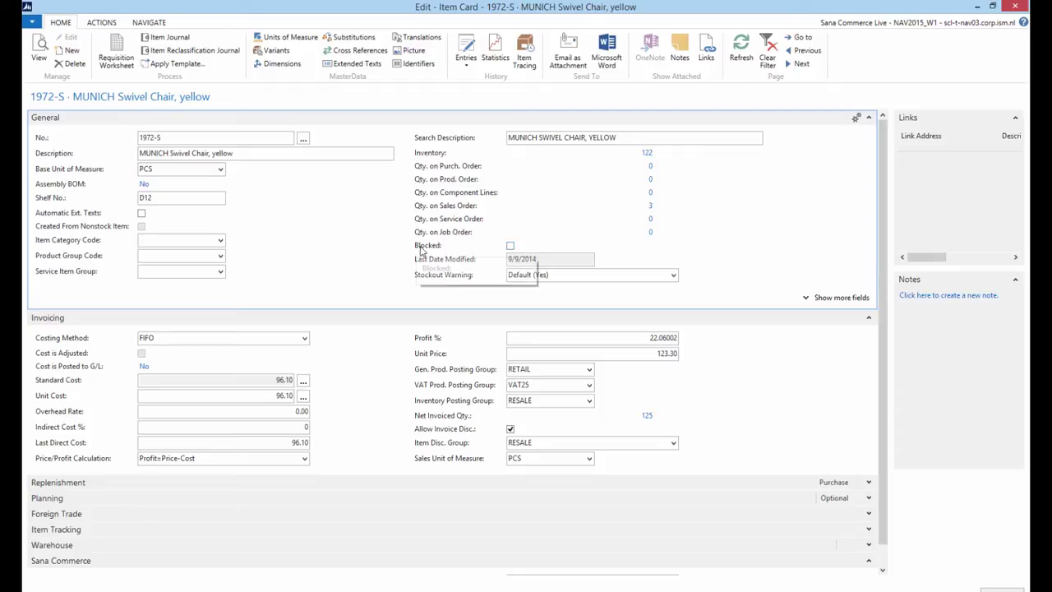
left_click(421, 38)
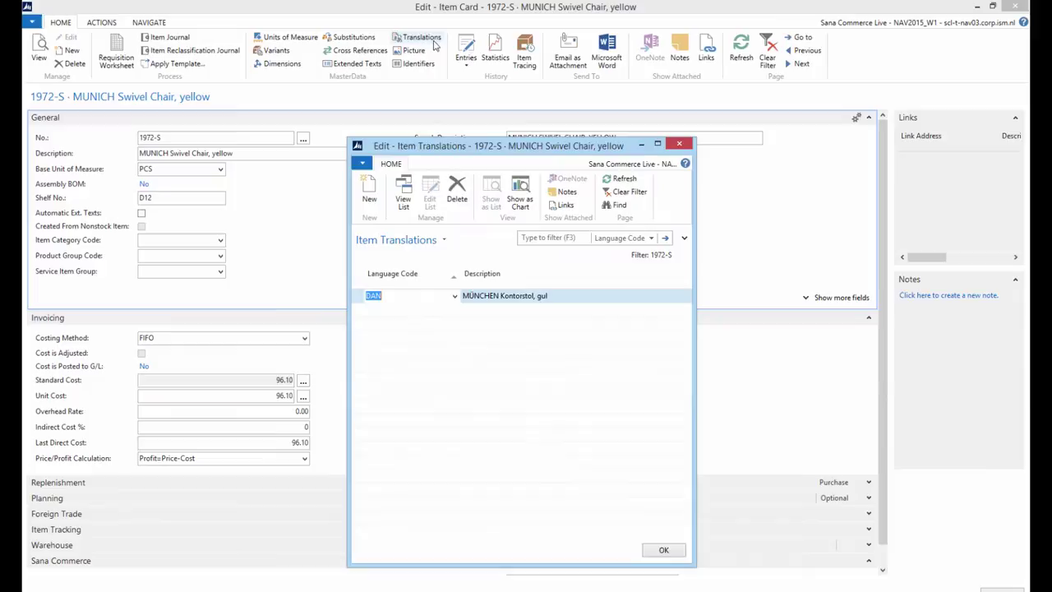
left_click(678, 143)
left_click(359, 68)
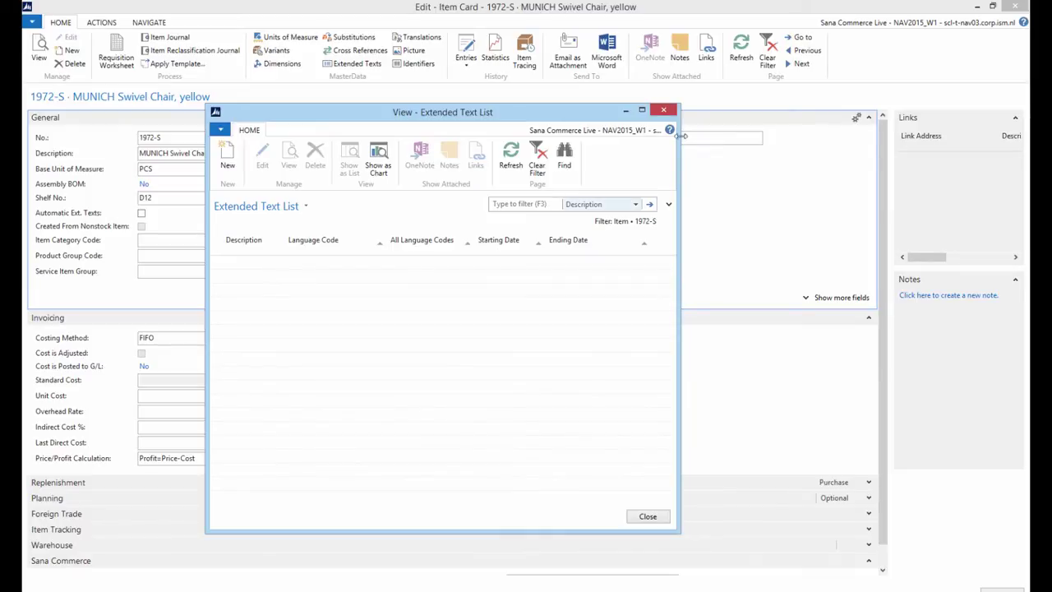
left_click(663, 109)
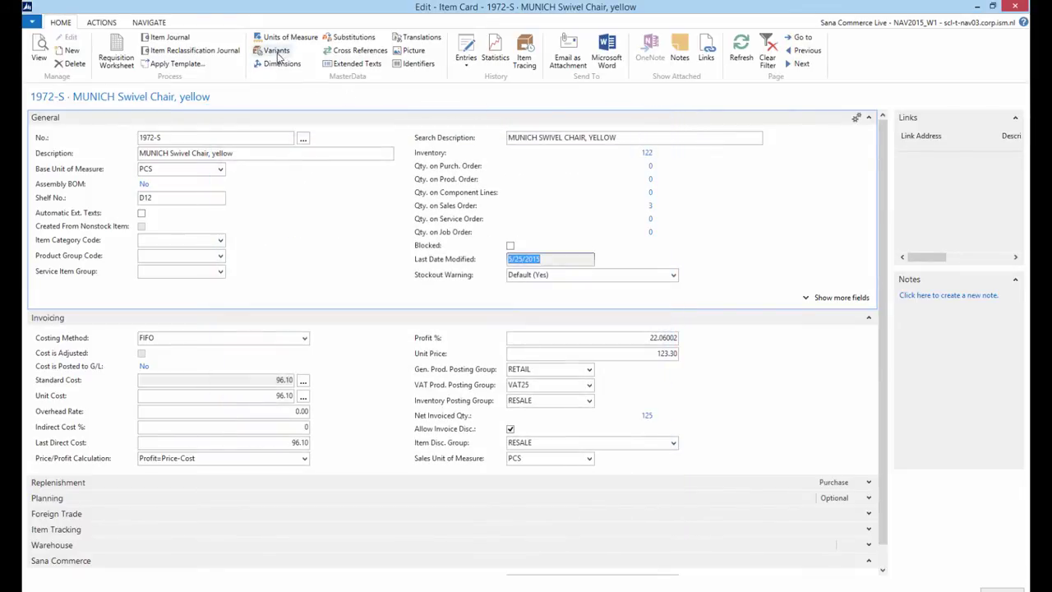
left_click(277, 53)
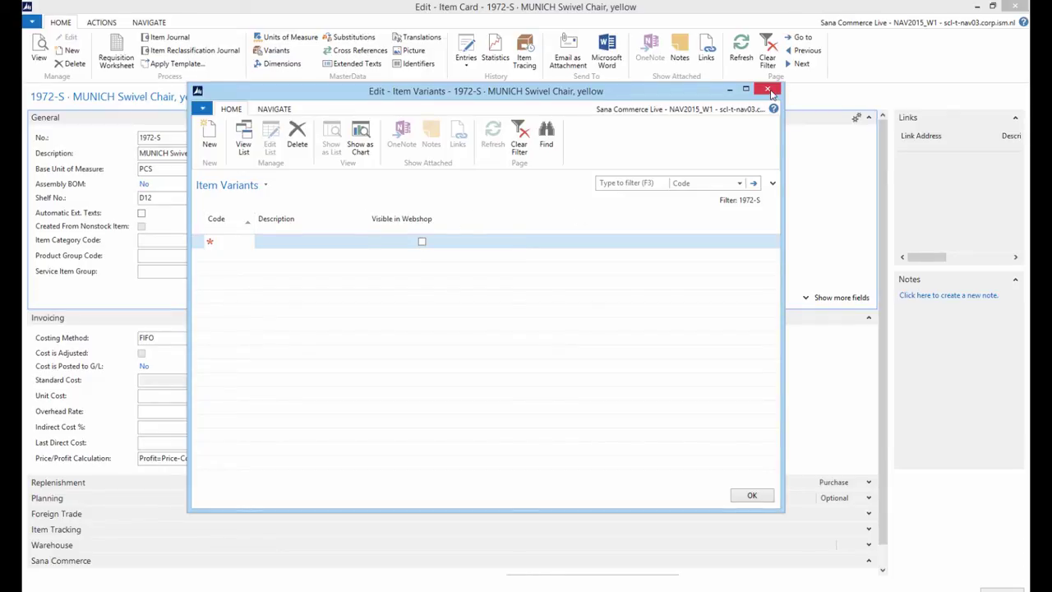
left_click(273, 109)
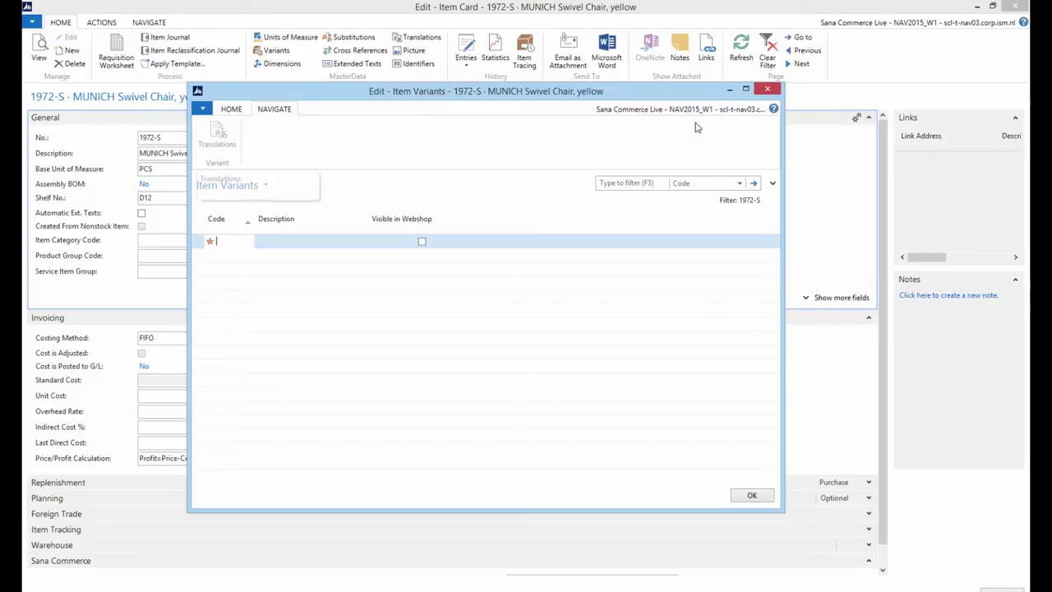
left_click(771, 92)
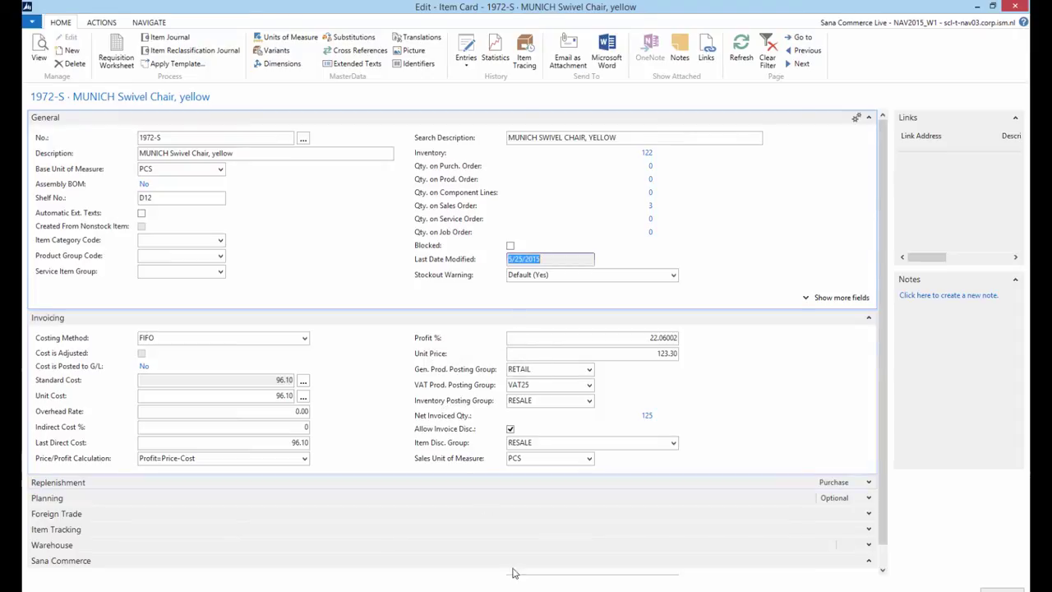
Leave the item and open Item Categories under Financial Management > Inventory.
left_click(466, 565)
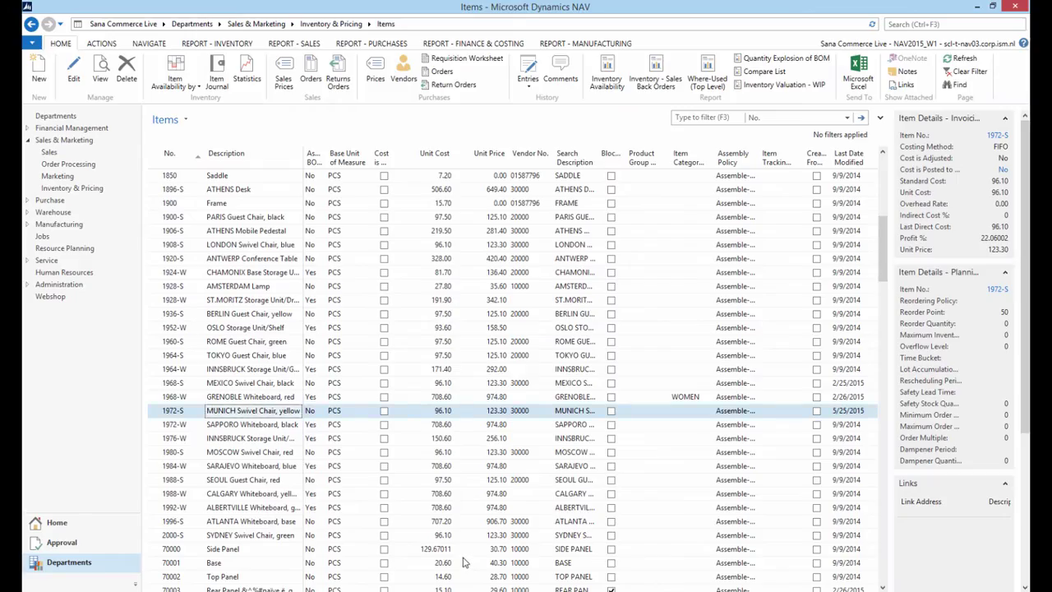
left_click(65, 129)
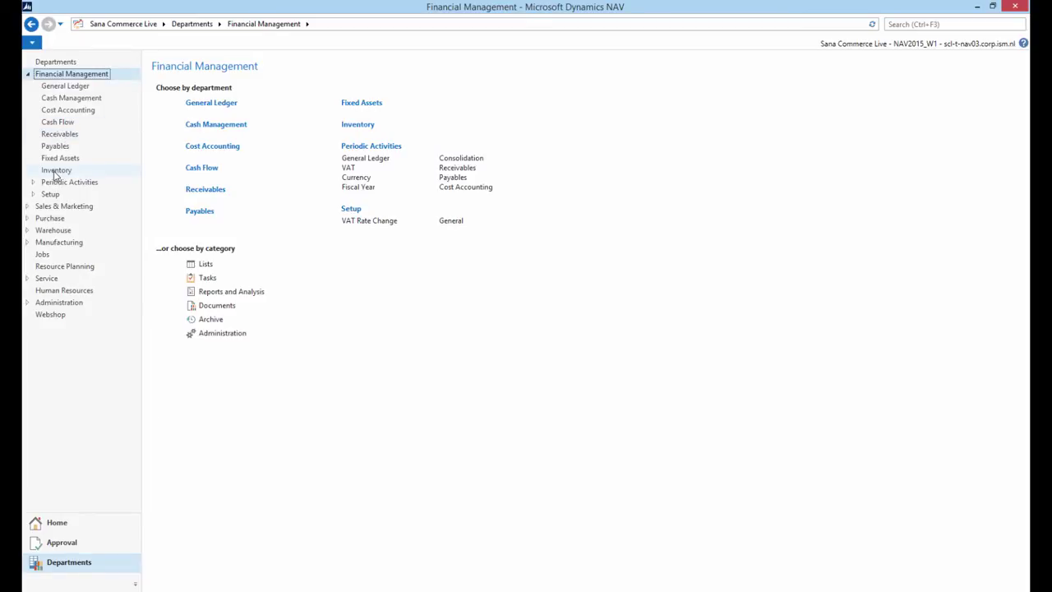
left_click(55, 170)
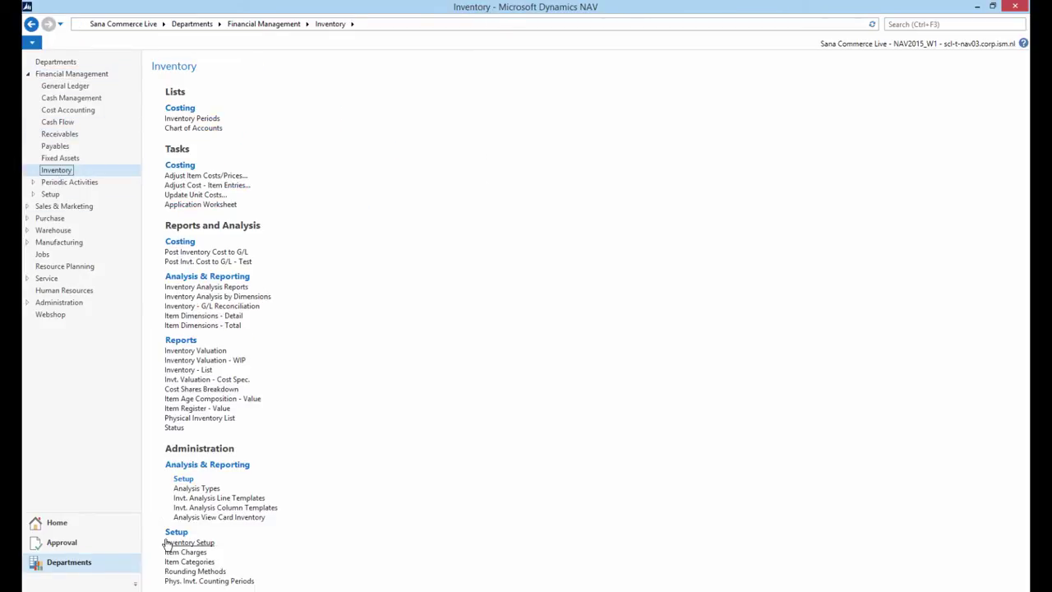
left_click(176, 562)
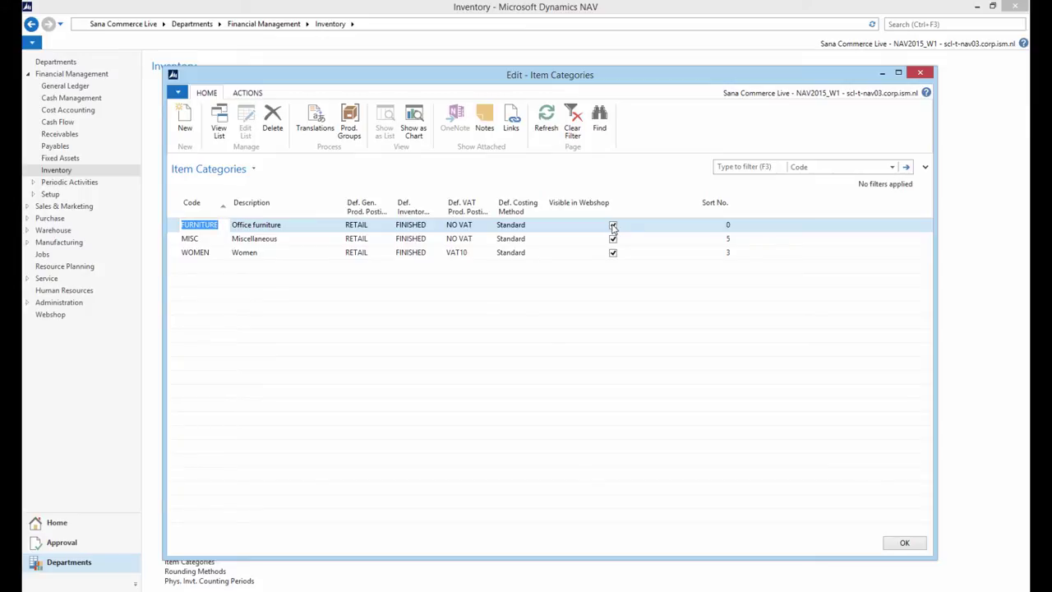
Check that MISC is visible in webshop and view its empty Translations list.
left_click(211, 239)
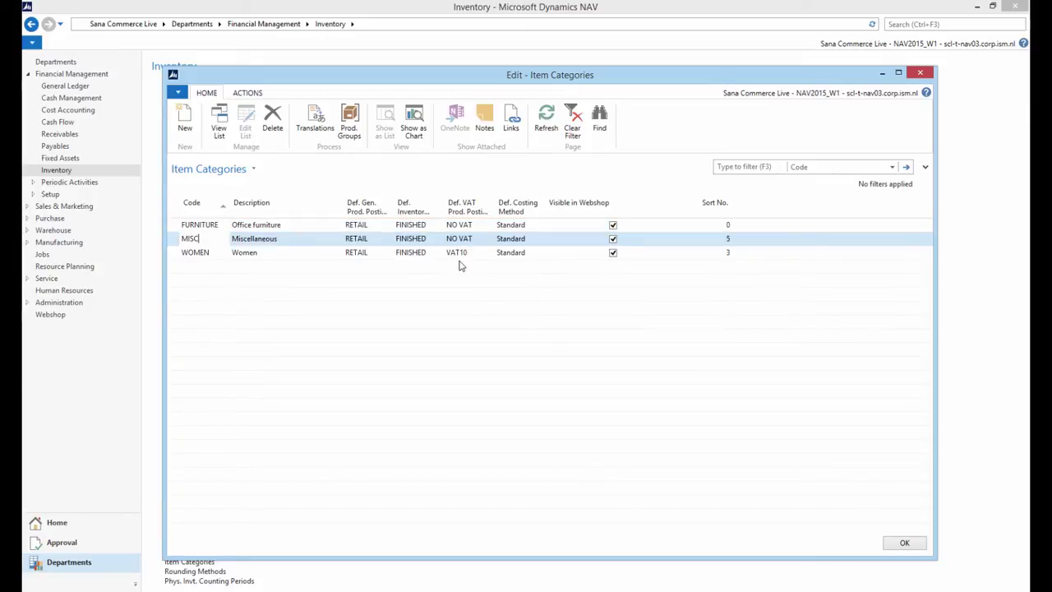
left_click(613, 239)
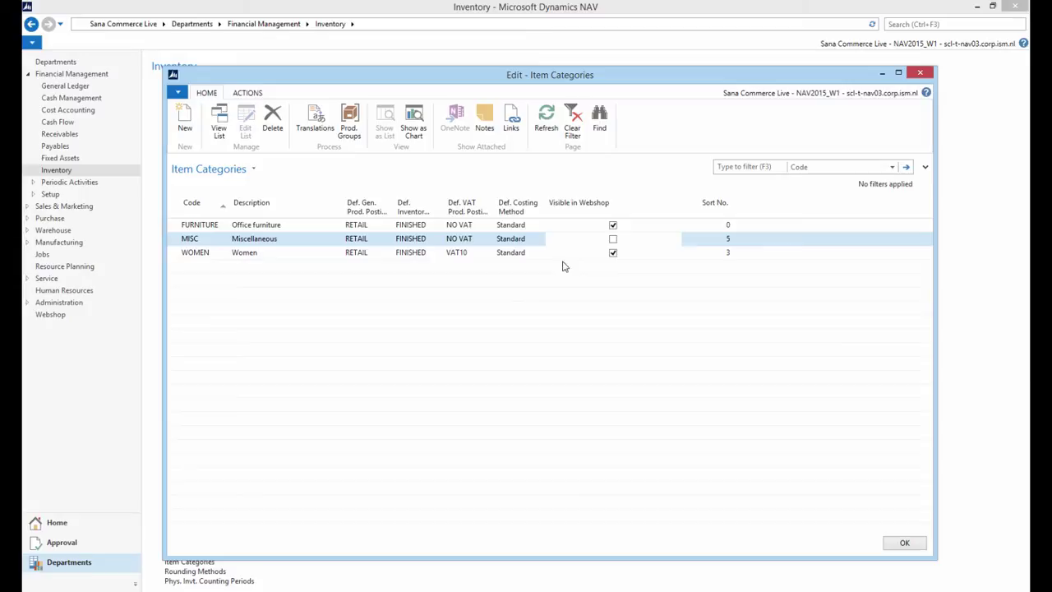
left_click(245, 94)
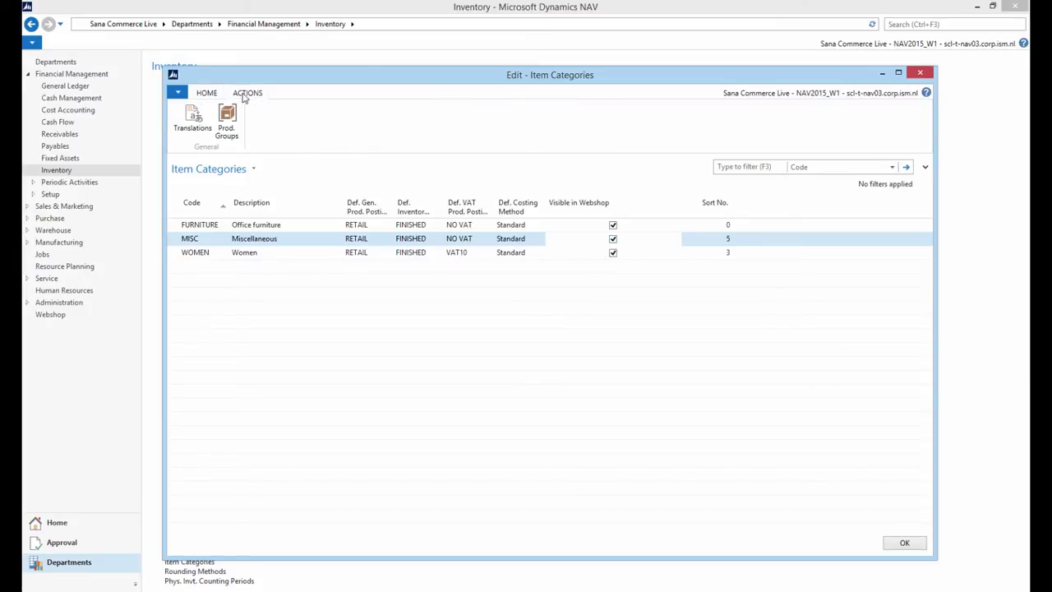
left_click(194, 123)
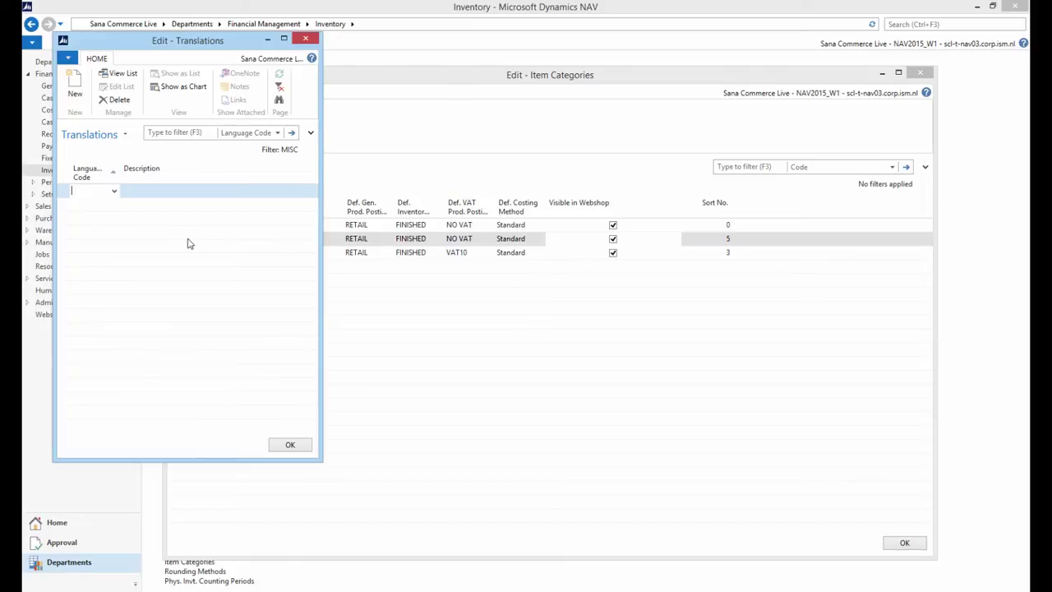
Review the FURNITURE category's product groups, then close the item categories list.
left_click(305, 39)
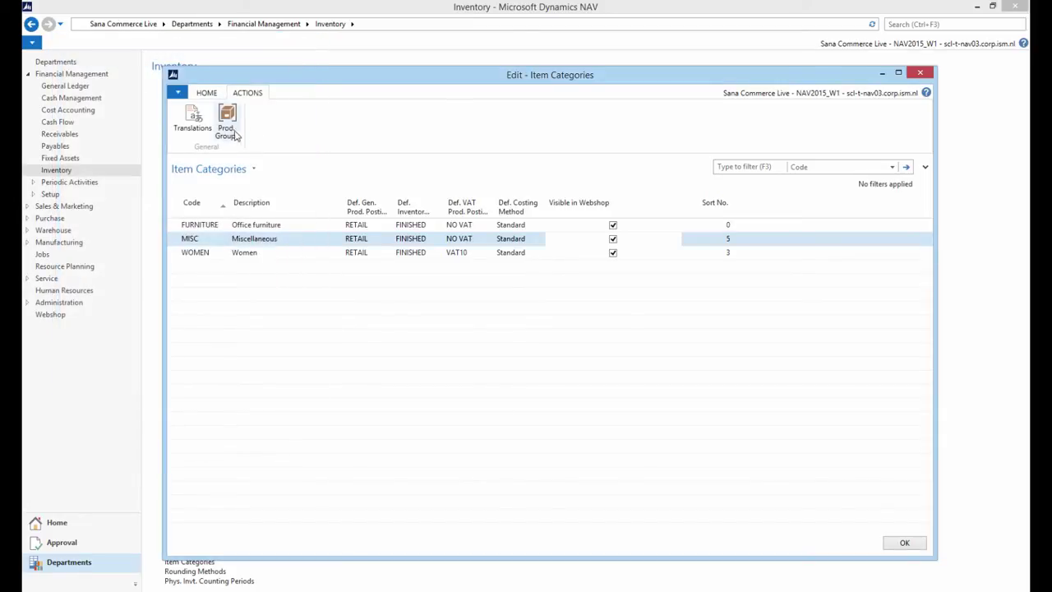
left_click(207, 224)
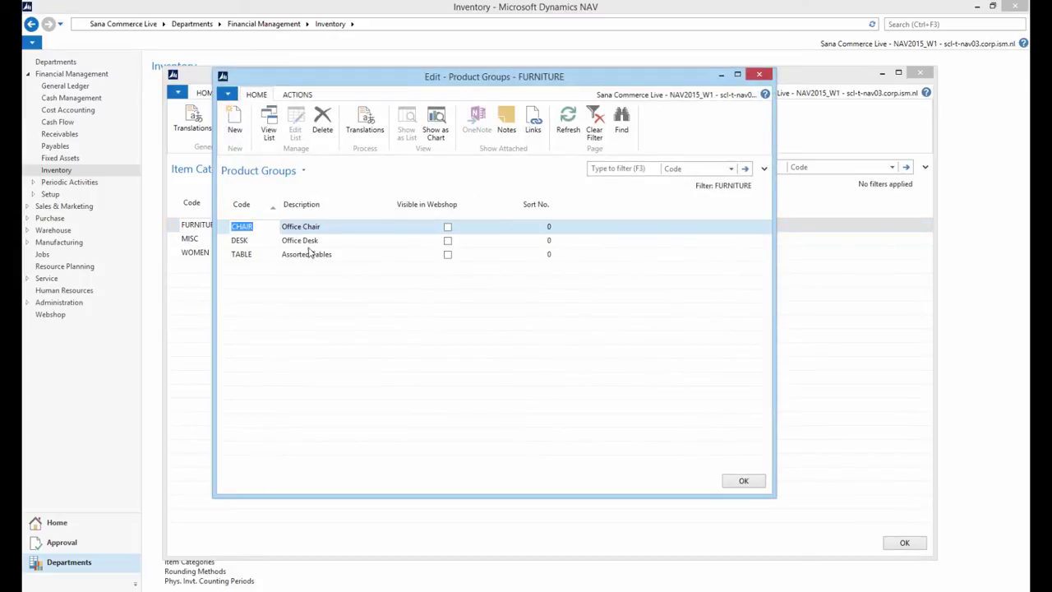
left_click(301, 98)
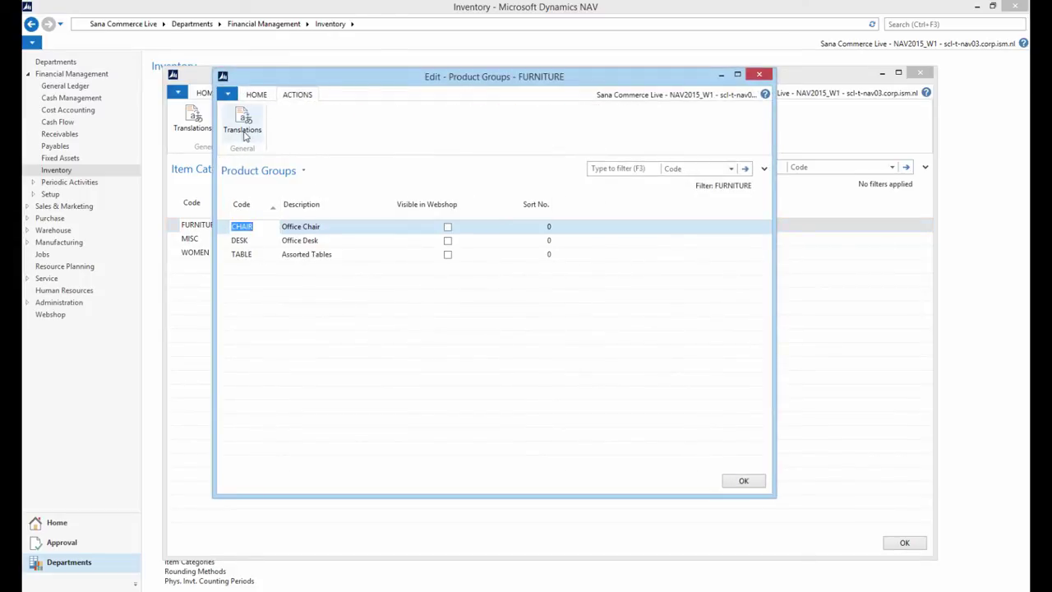
left_click(758, 74)
key("Escape")
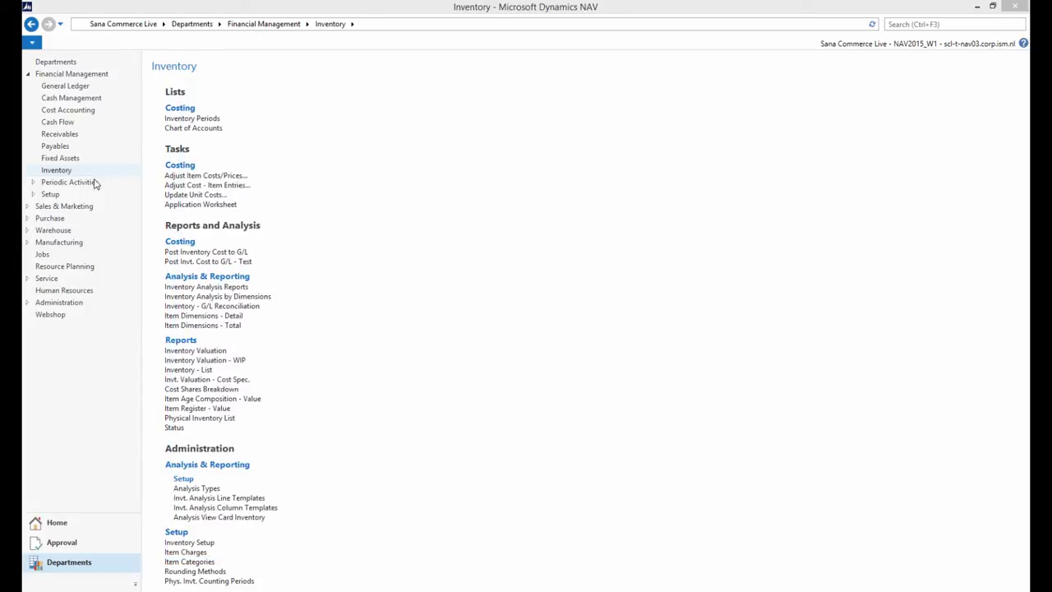
Review Product Groups' webshop visibility from Purchase > Inventory & Costing, then close it.
left_click(50, 218)
left_click(383, 106)
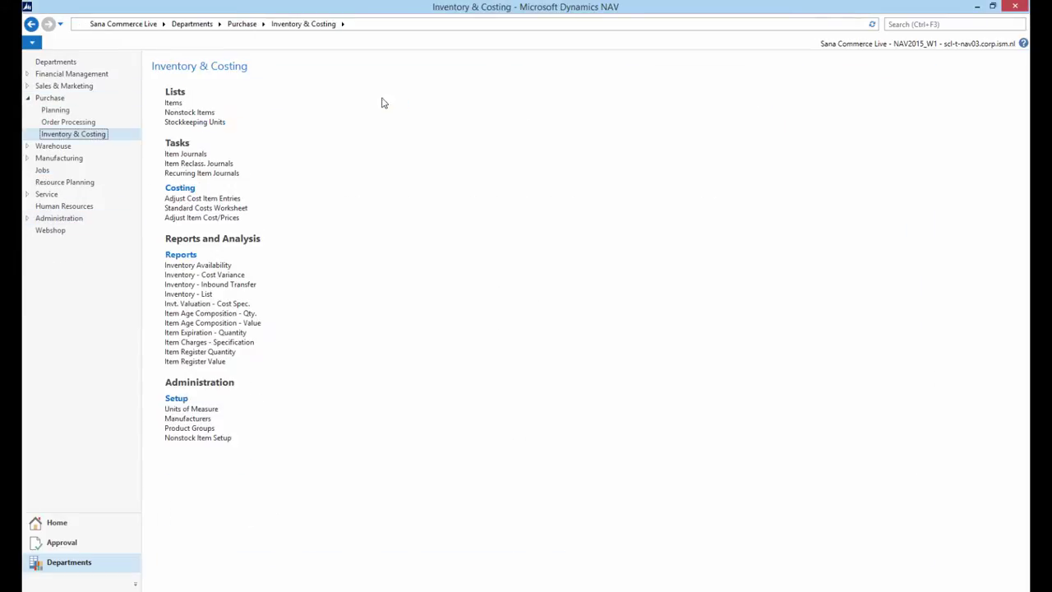
left_click(204, 429)
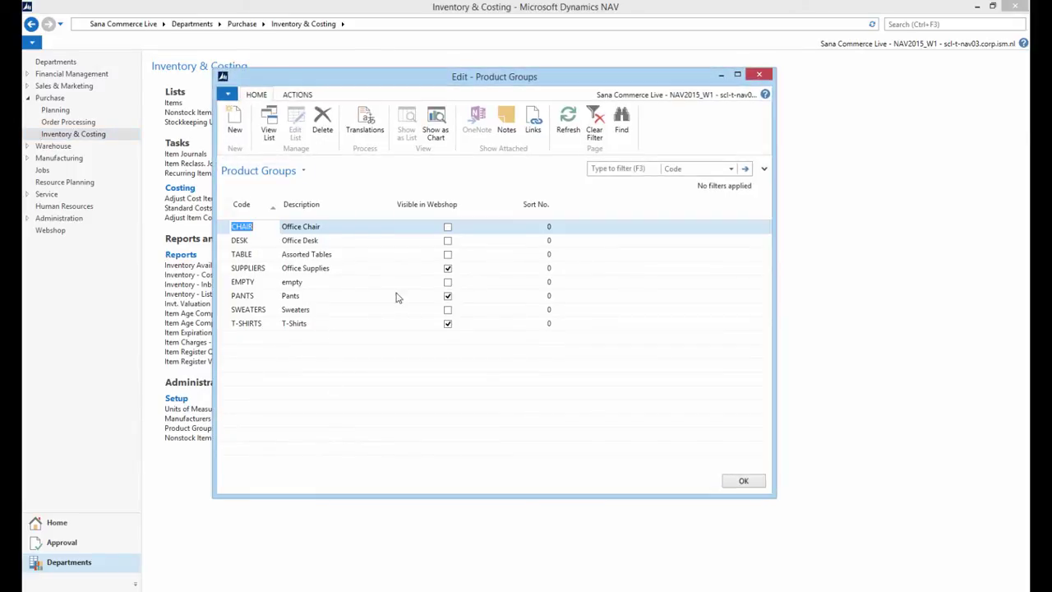
left_click(761, 77)
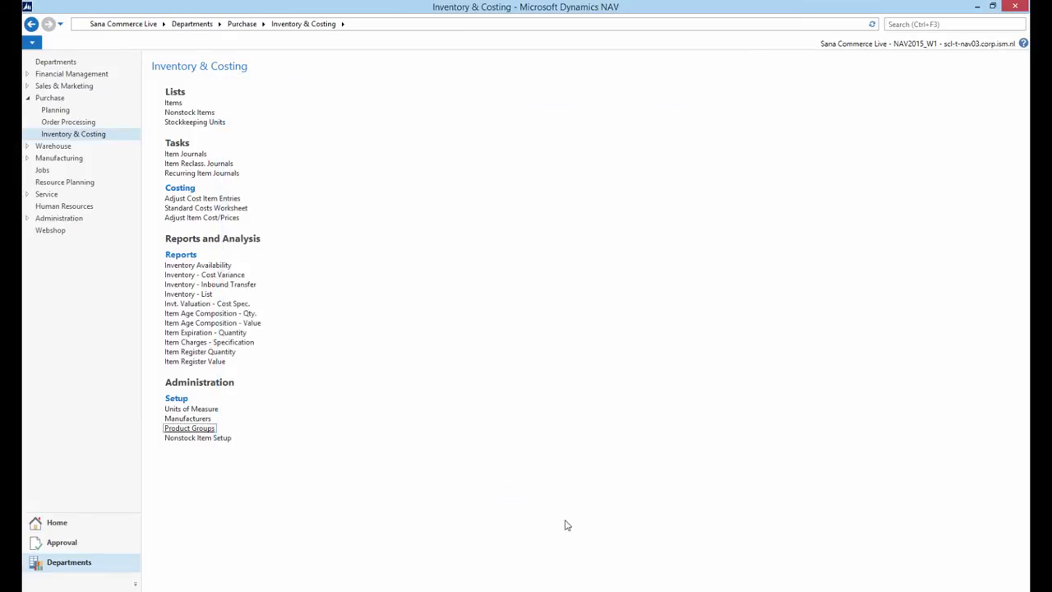
left_click(553, 565)
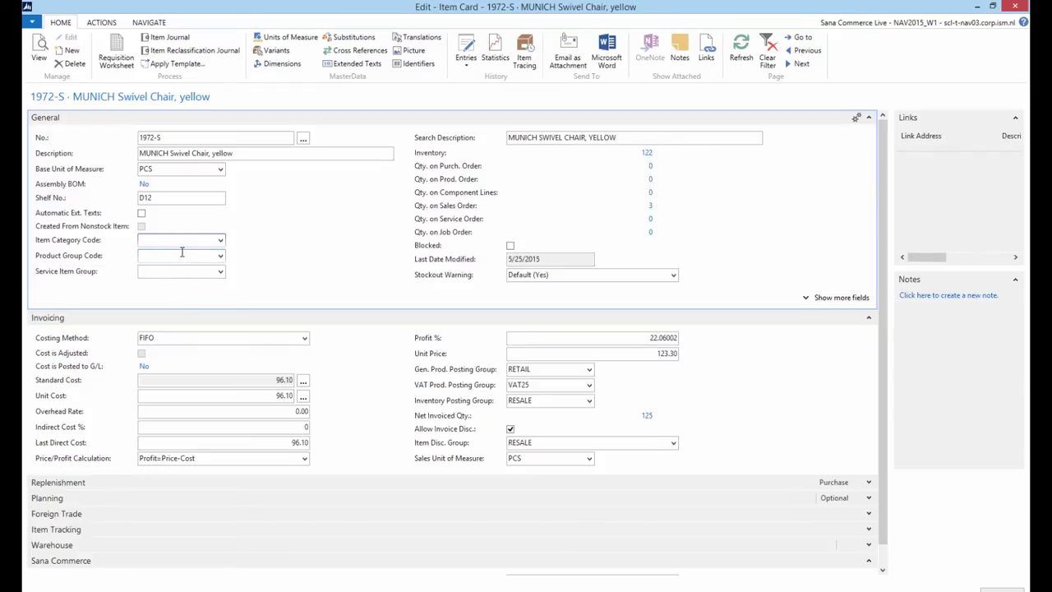
left_click(1014, 7)
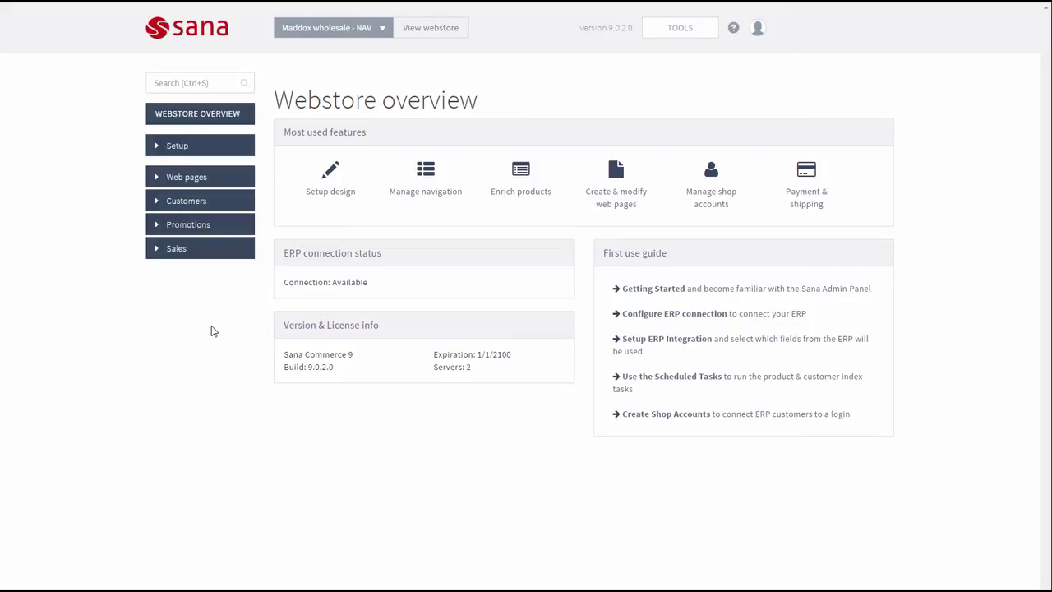
View the empty Item categories tab in Setup > ERP integration.
left_click(205, 146)
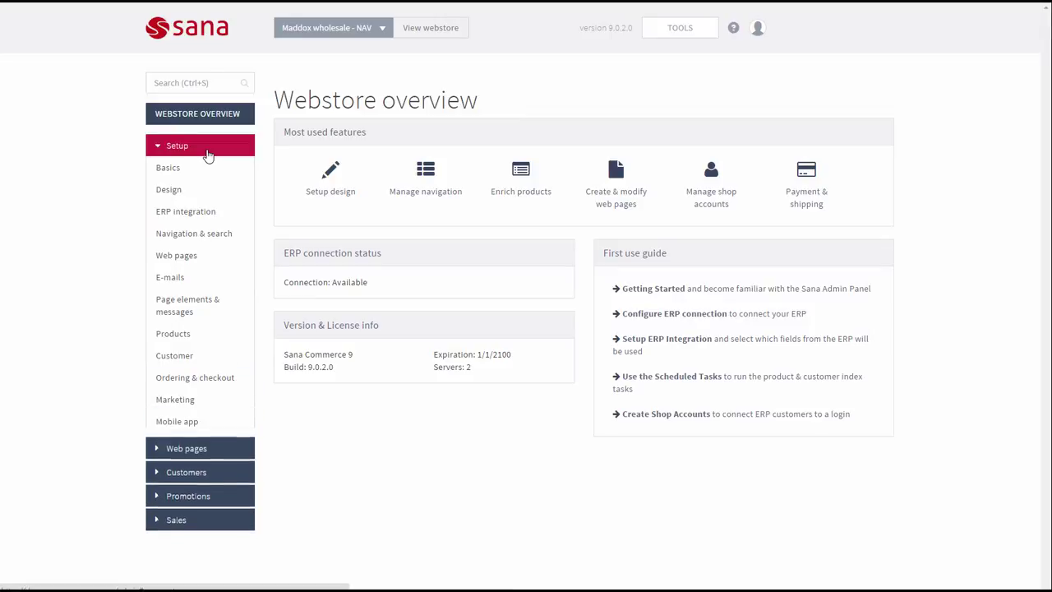
left_click(195, 212)
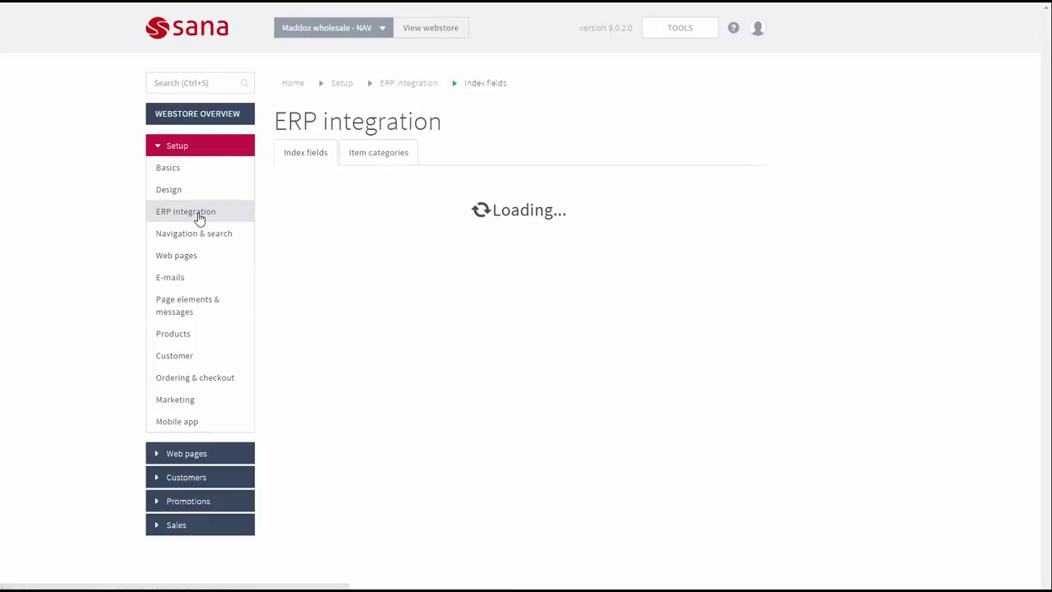
left_click(369, 160)
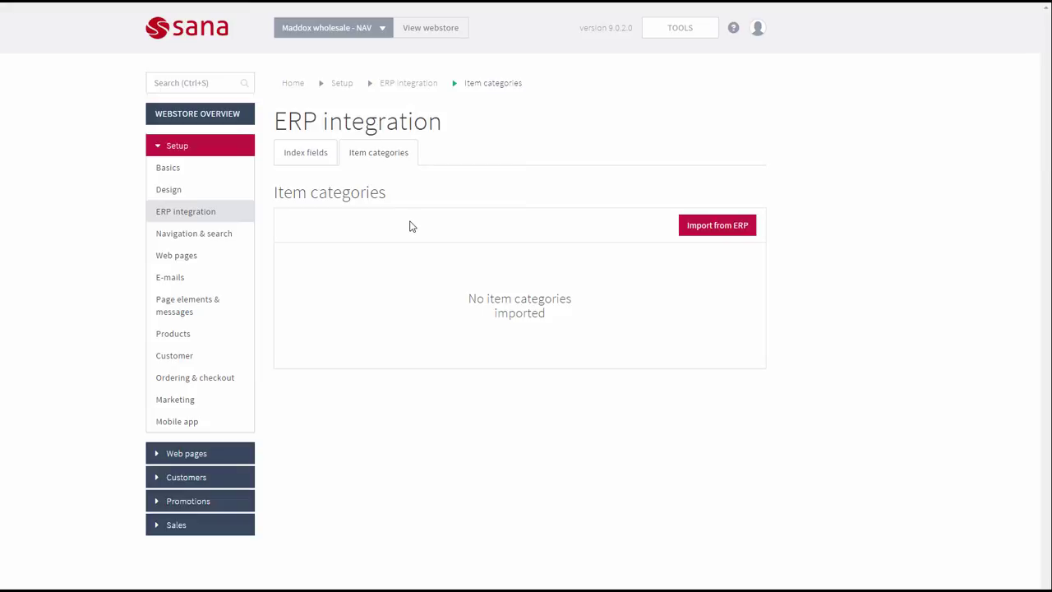
Look at Navigation & search and web pages options, then return to ERP integration.
left_click(203, 237)
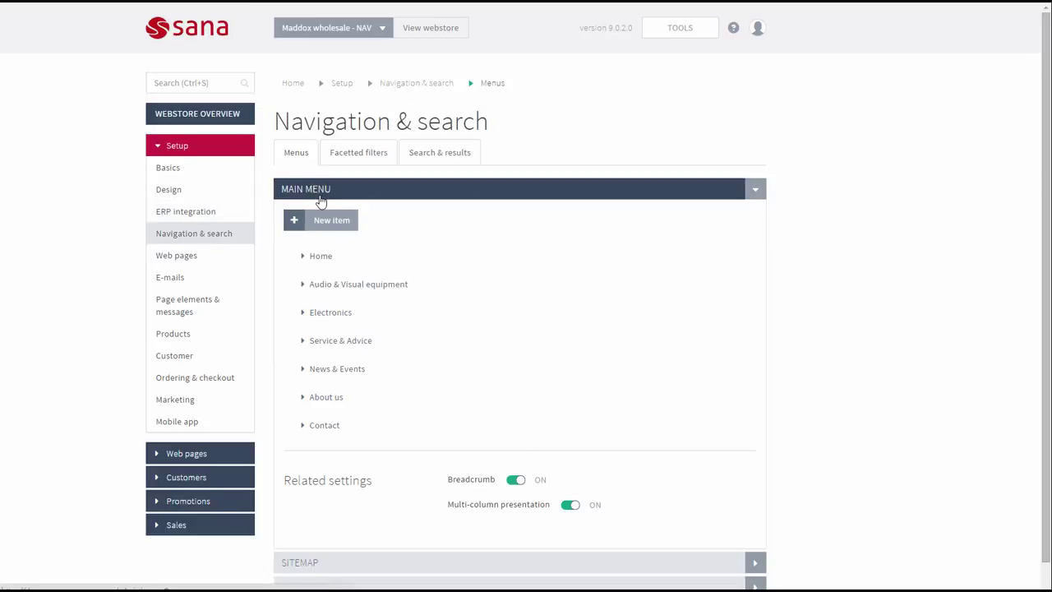
left_click(211, 453)
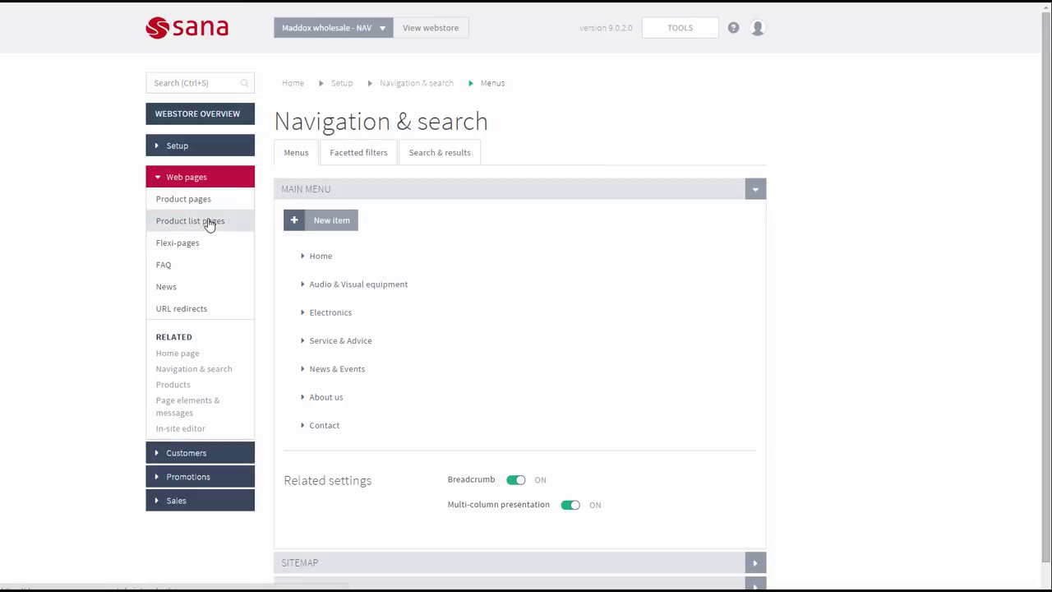
left_click(211, 148)
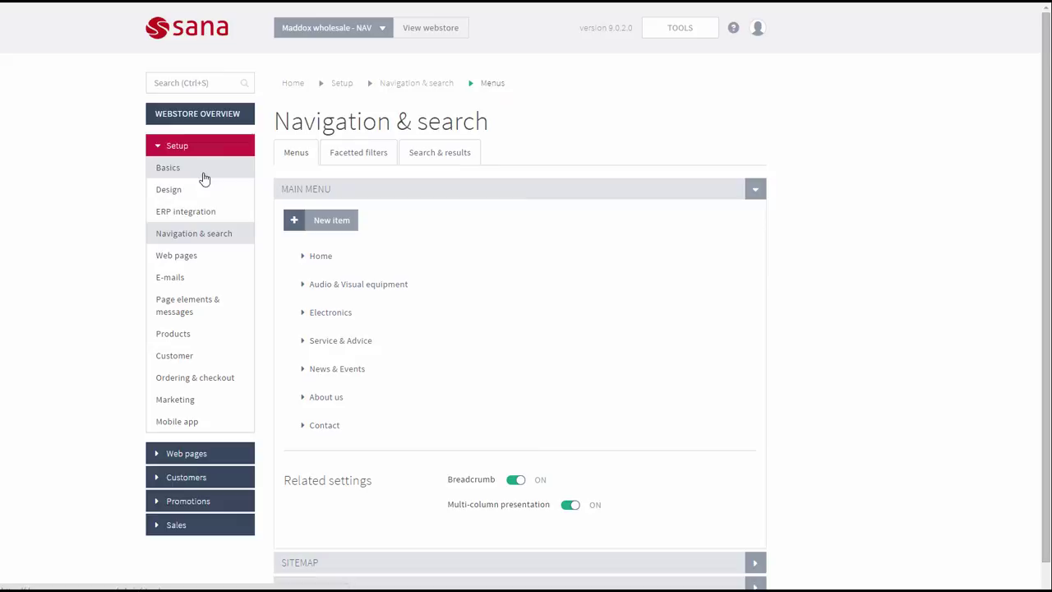
left_click(194, 212)
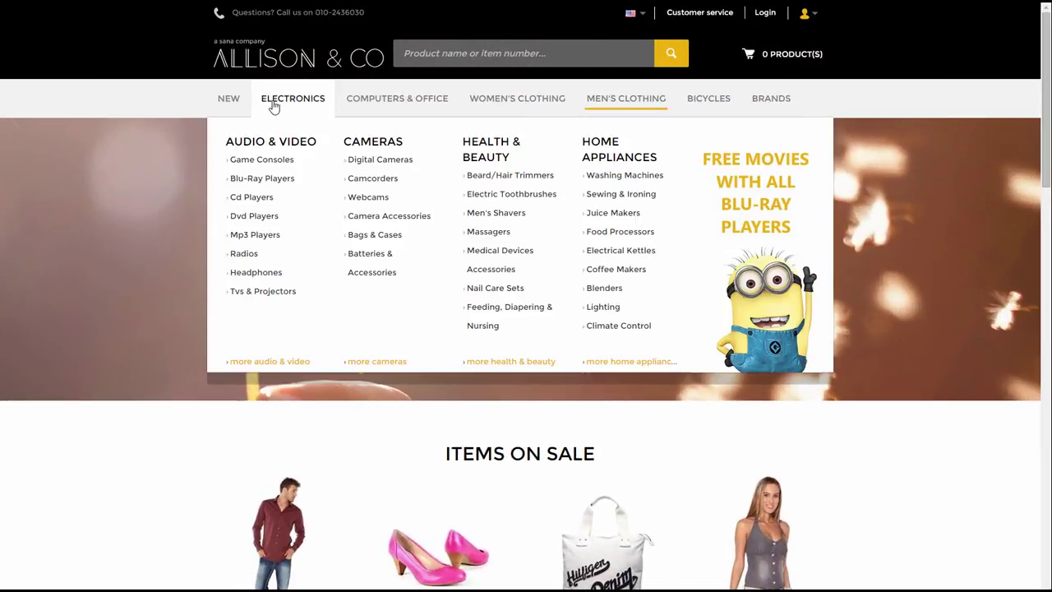
mouse_move(517, 97)
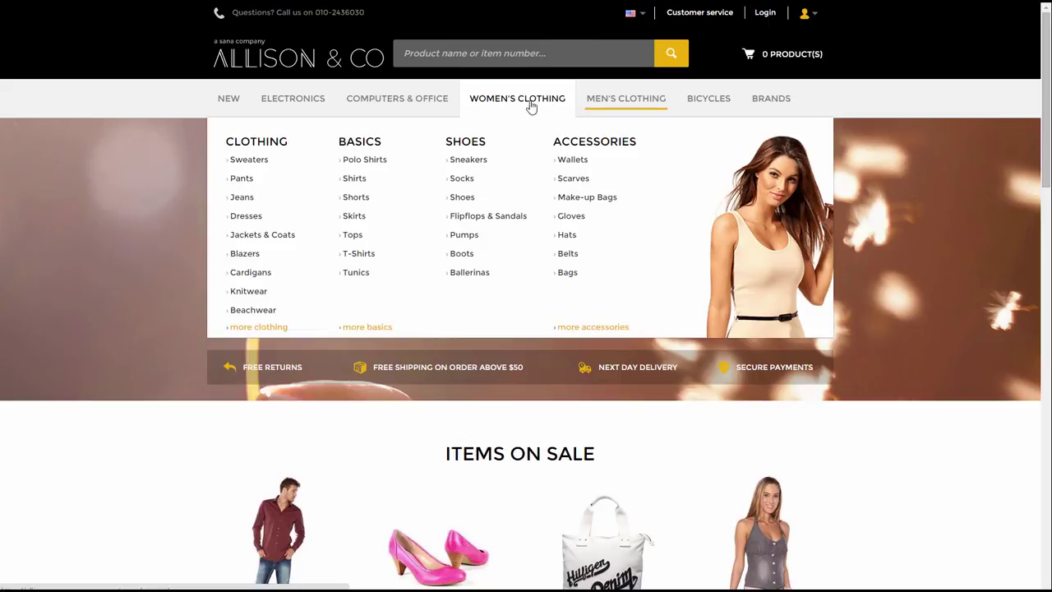
Check size variants of the Greene dress and the Ralston-Slim-Blue Ha jeans.
left_click(280, 222)
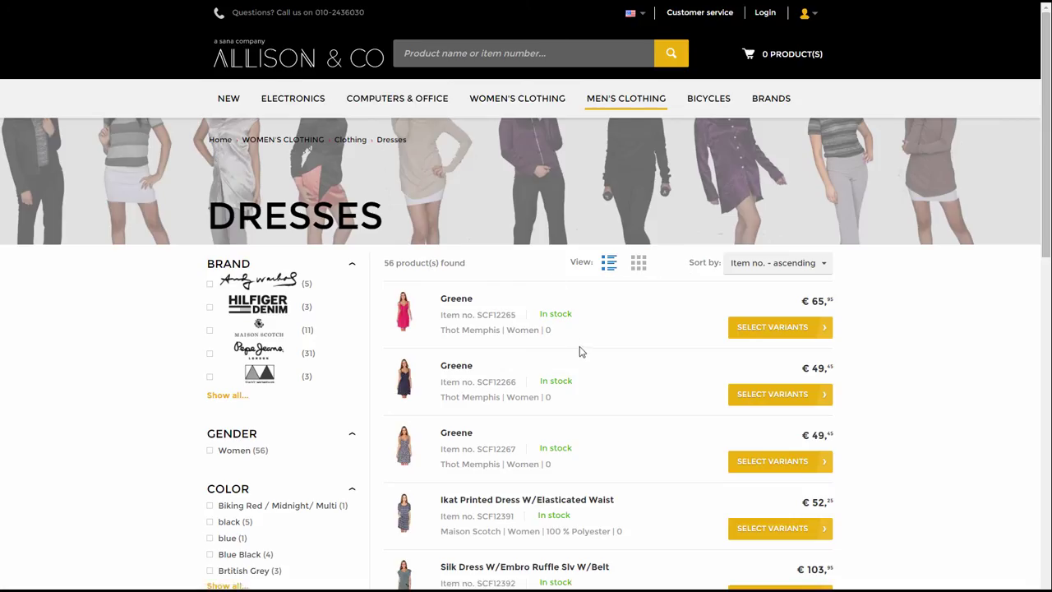
left_click(458, 300)
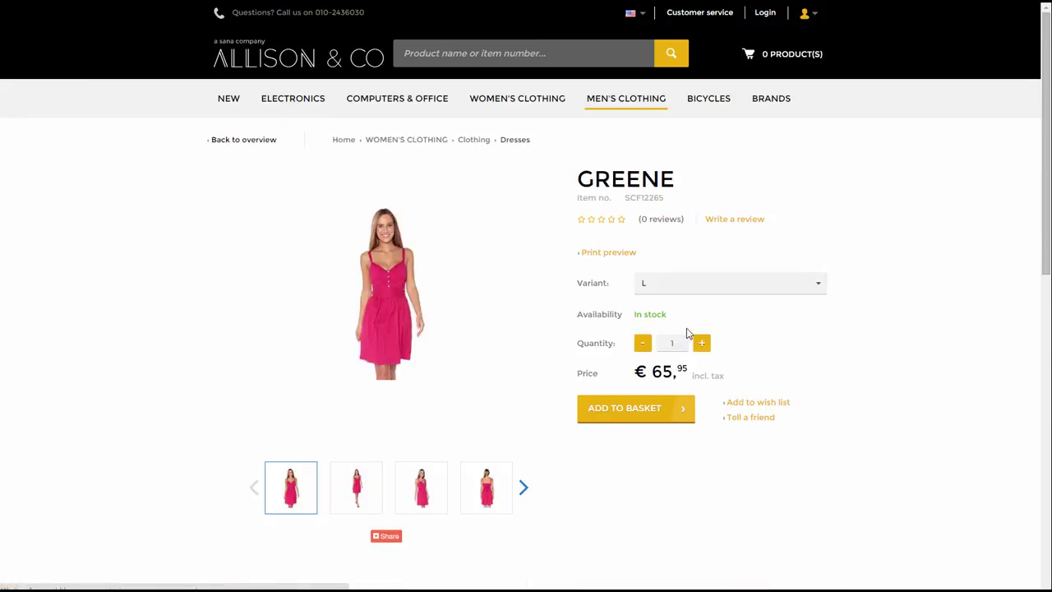
left_click(710, 290)
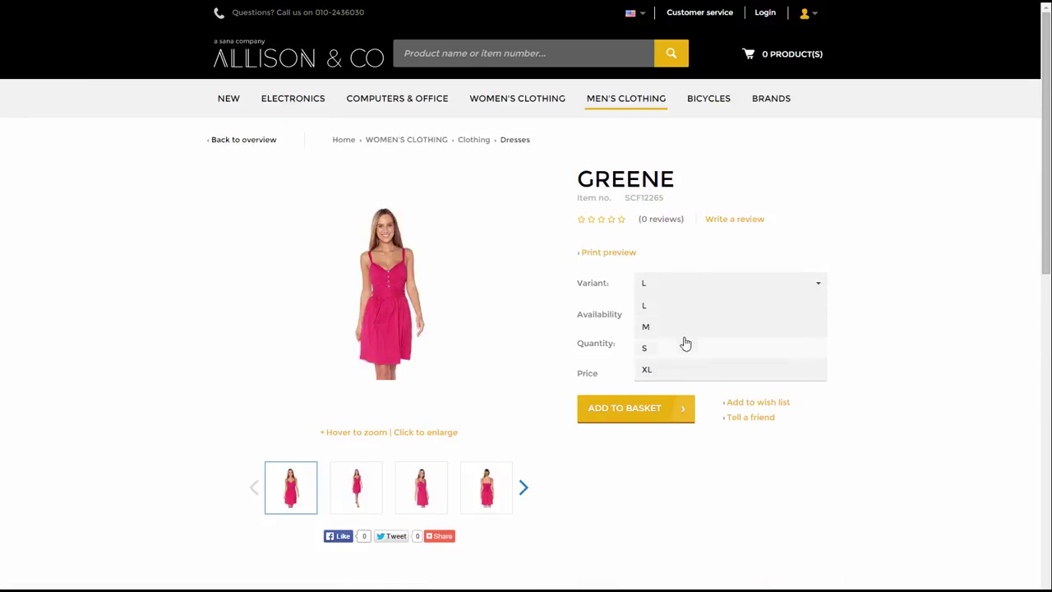
left_click(675, 259)
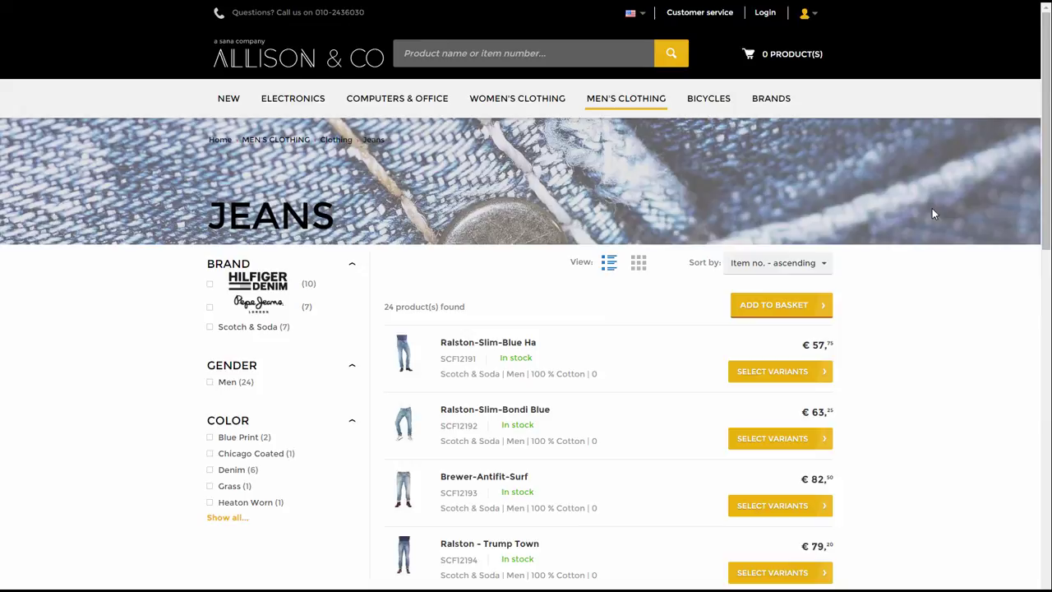
left_click(792, 376)
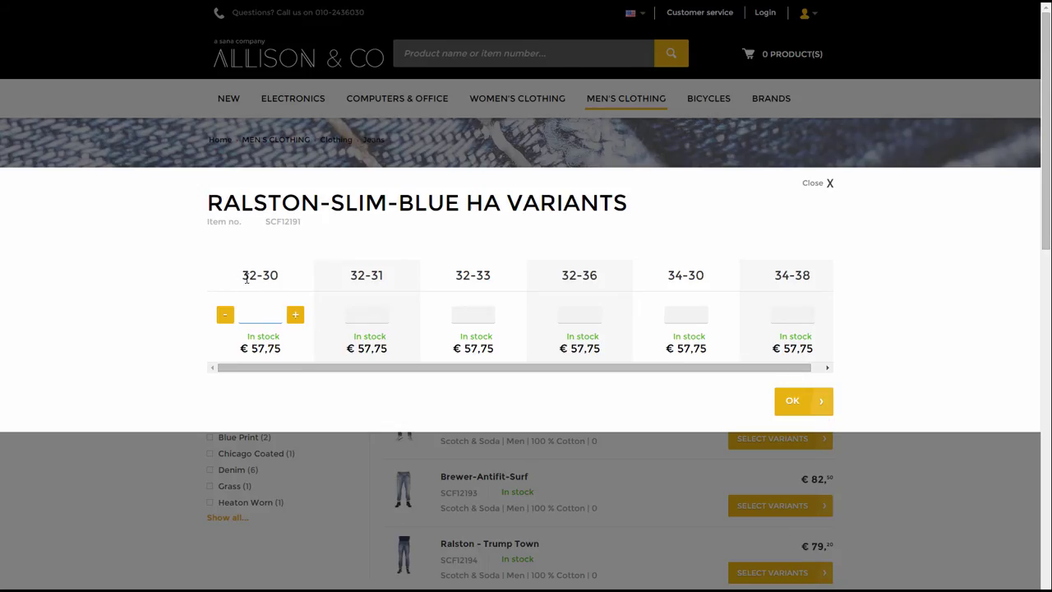
left_click(818, 187)
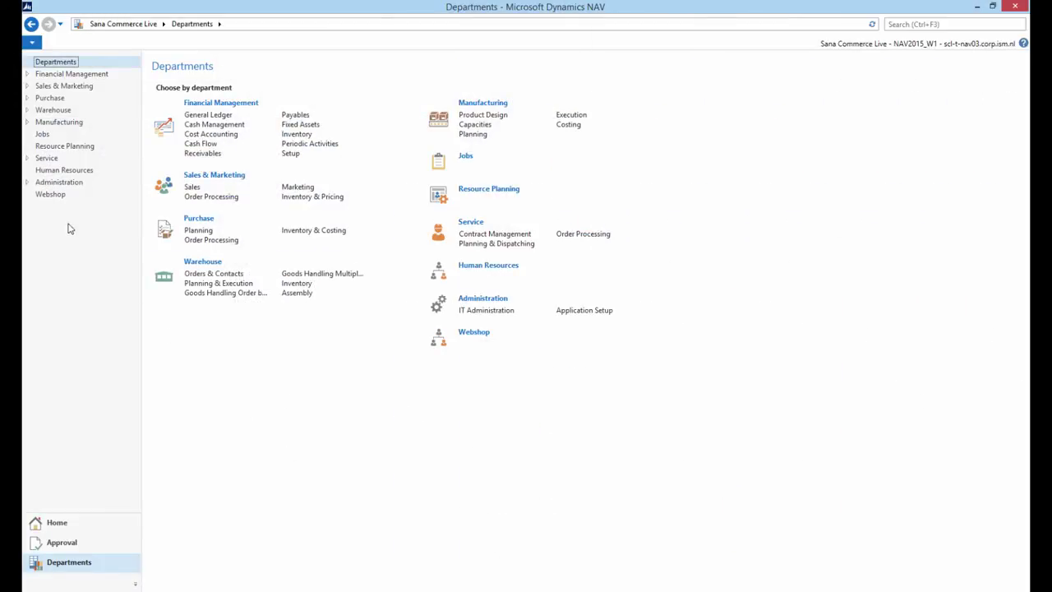
Open the Webshop Catalog Overview from the Webshop department.
left_click(51, 195)
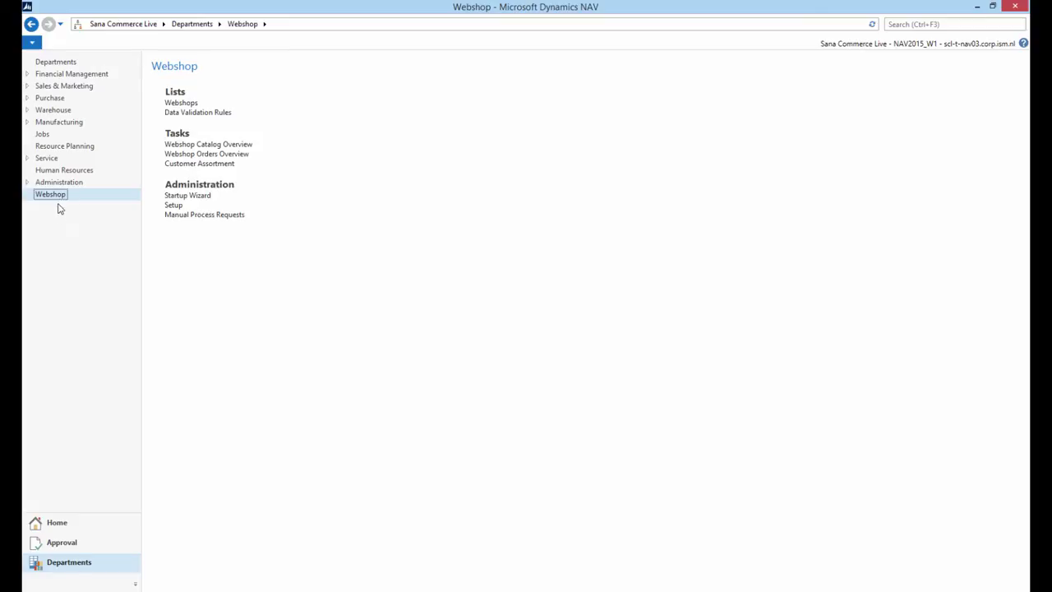
left_click(230, 146)
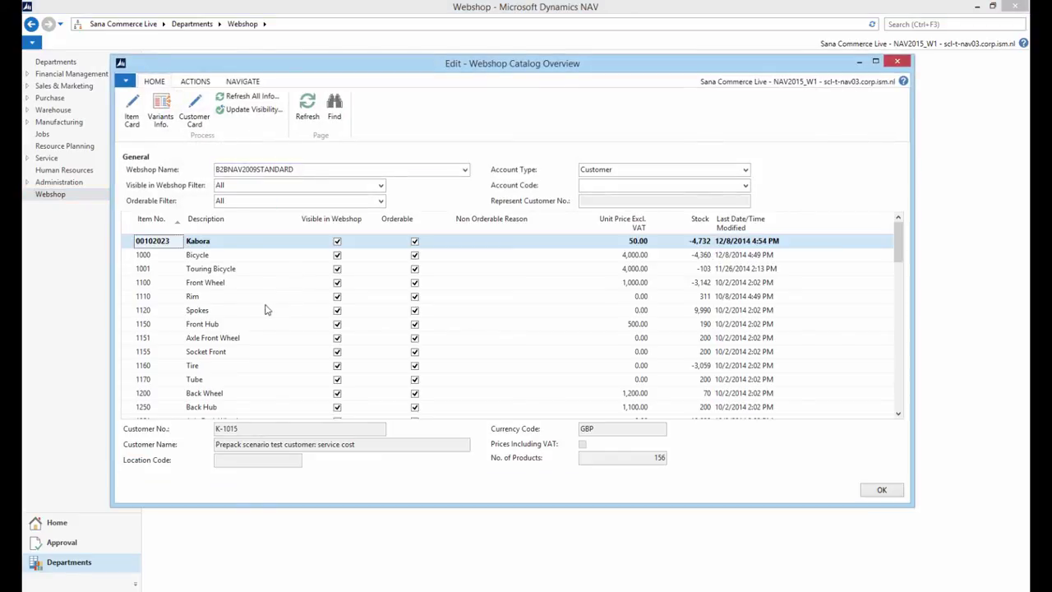
left_click(231, 314)
Find Werkriem 95 cm BA, not orderable because of its invalid unit of measure.
scroll(231, 317, "down", 1)
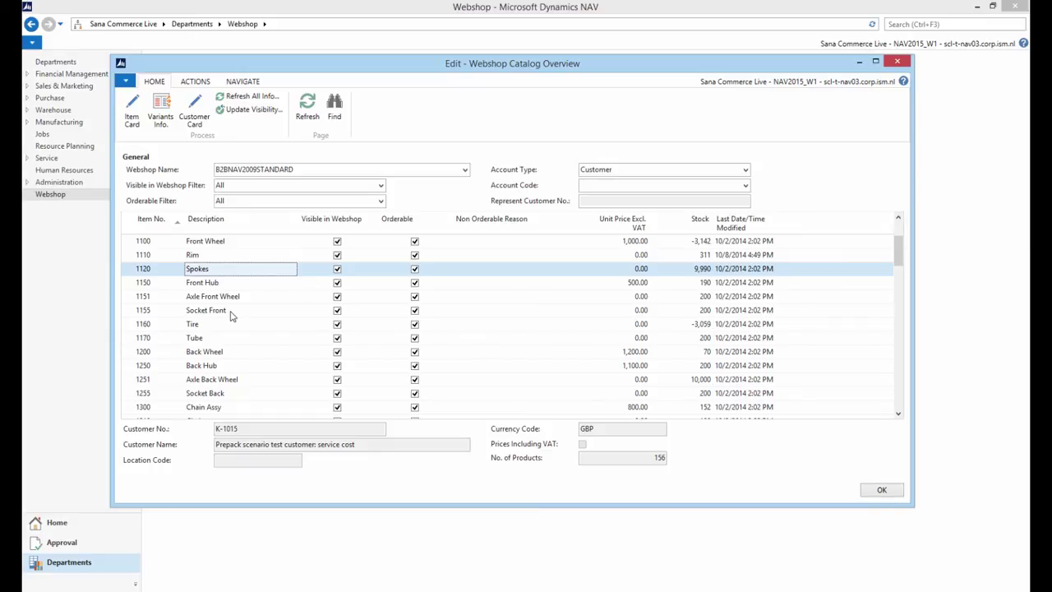
scroll(231, 316, "down", 15)
scroll(232, 316, "down", 3)
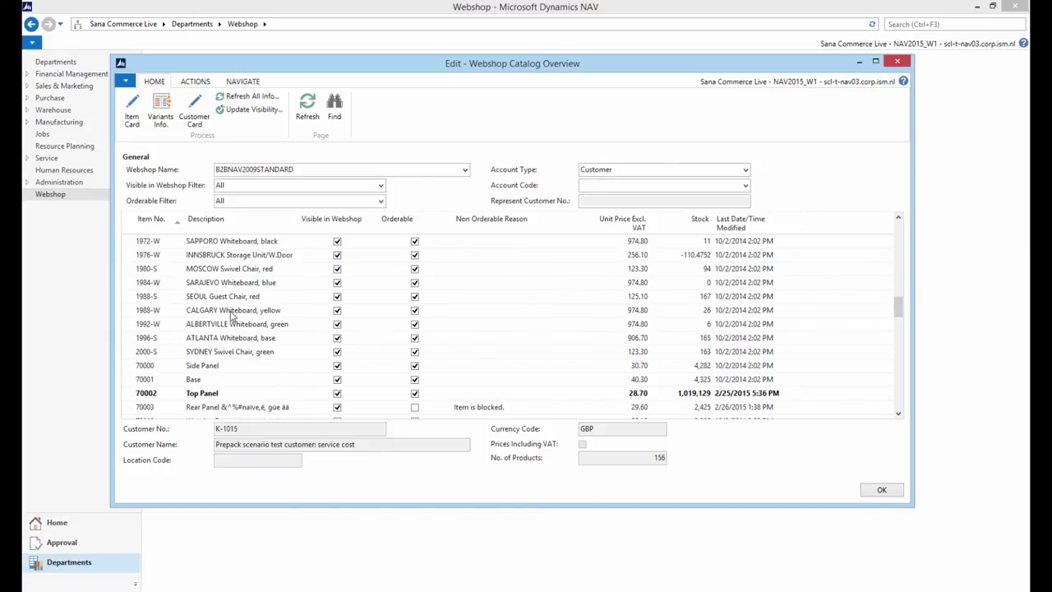
scroll(232, 317, "down", 4)
scroll(232, 317, "down", 3)
left_click(231, 338)
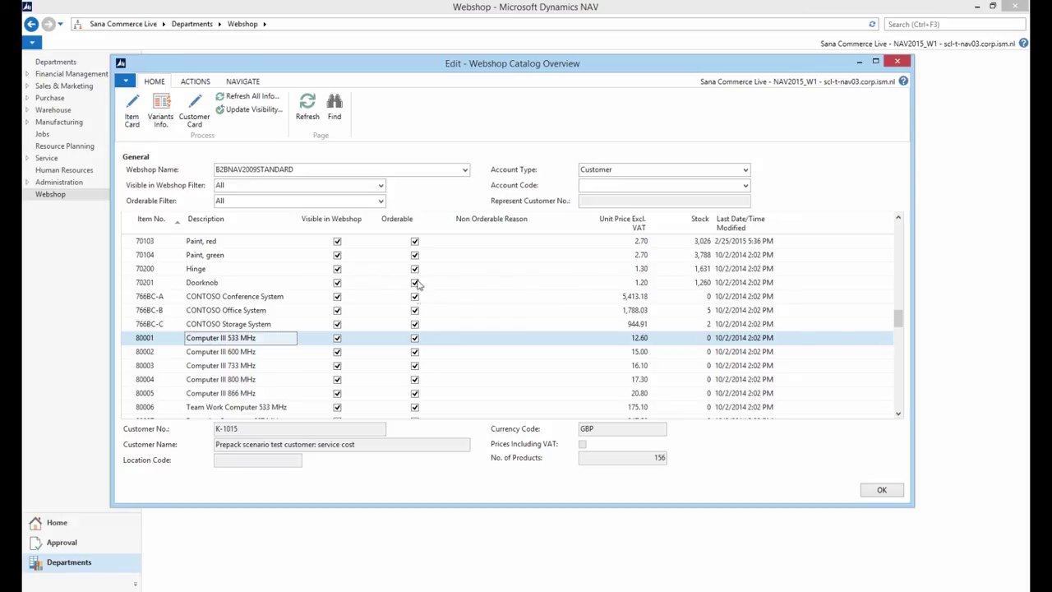
scroll(417, 296, "down", 5)
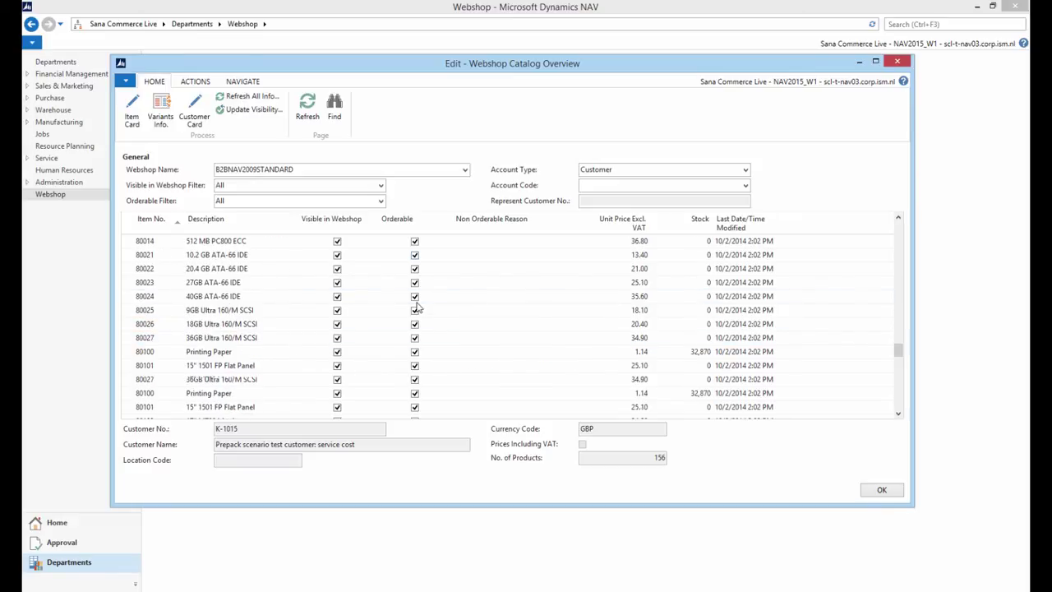
scroll(417, 308, "down", 5)
left_click(477, 371)
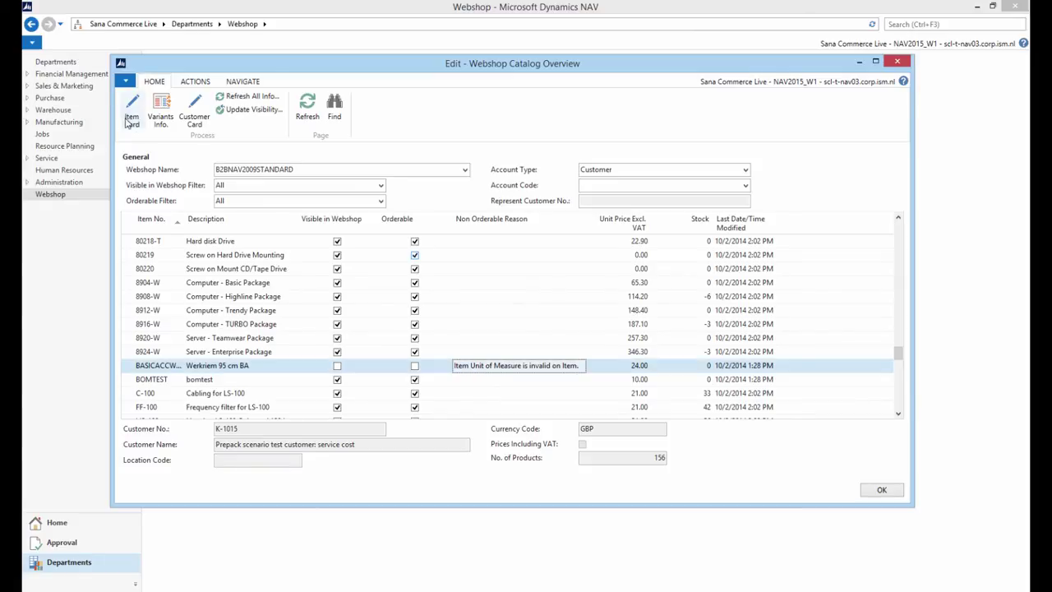